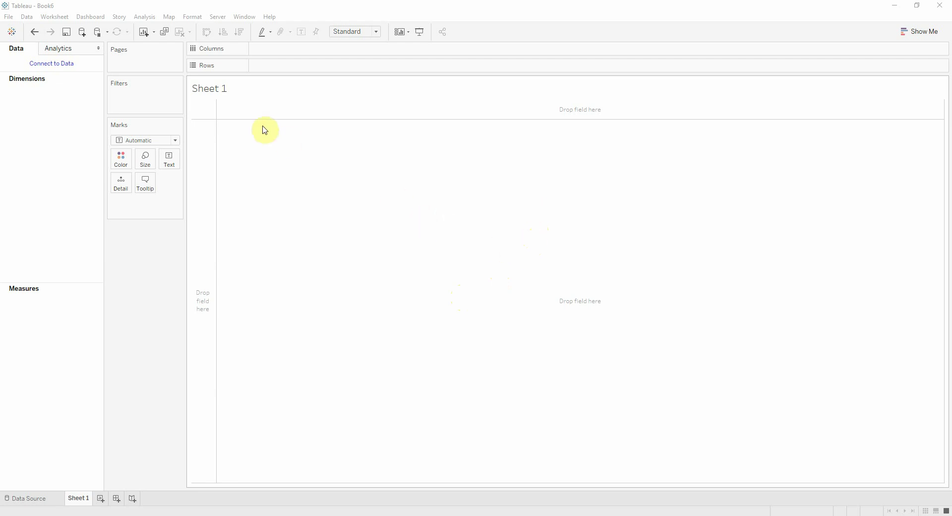
Connect to Sample - EU Superstore and plot Profit by Country as bars.
left_click(58, 65)
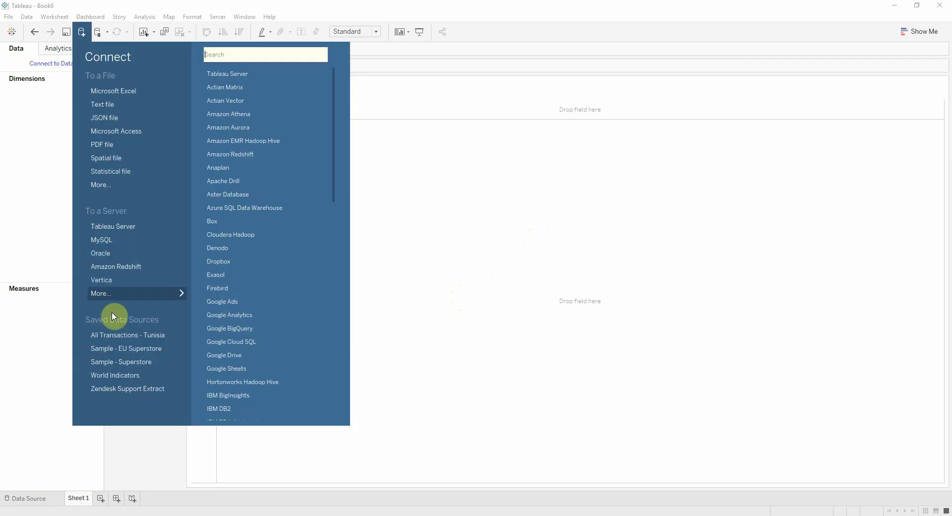
left_click(149, 352)
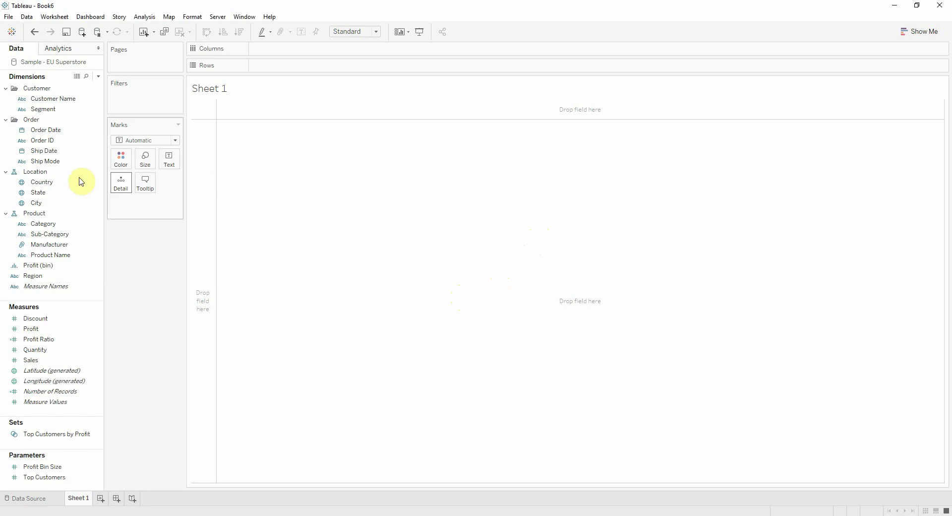
left_click(64, 183)
left_click_drag(64, 185, 56, 297)
left_click_drag(34, 329, 121, 162)
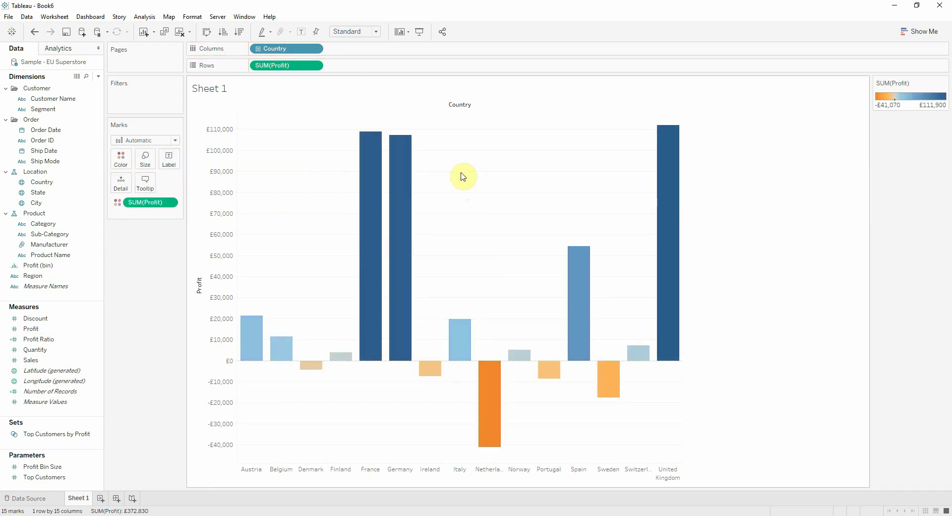
Show value labels on every bar of the chart.
left_click(170, 167)
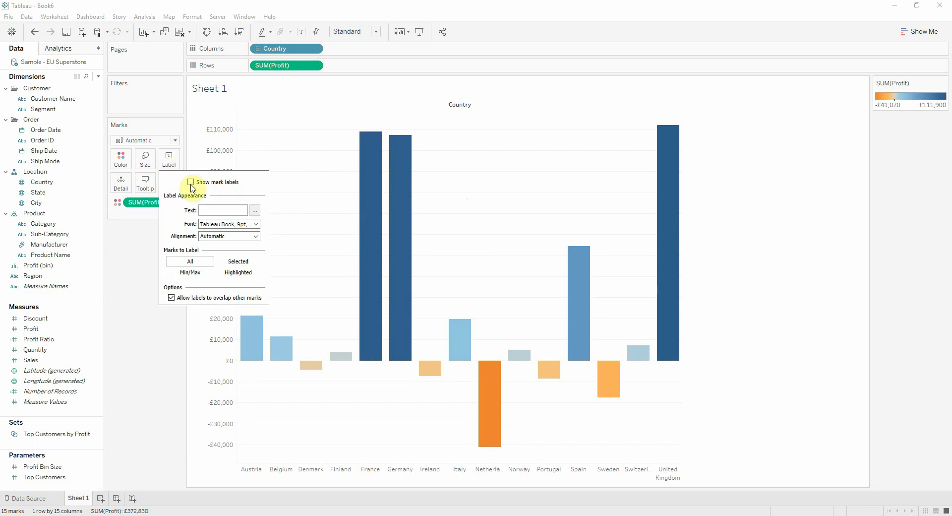
left_click(191, 182)
left_click(160, 327)
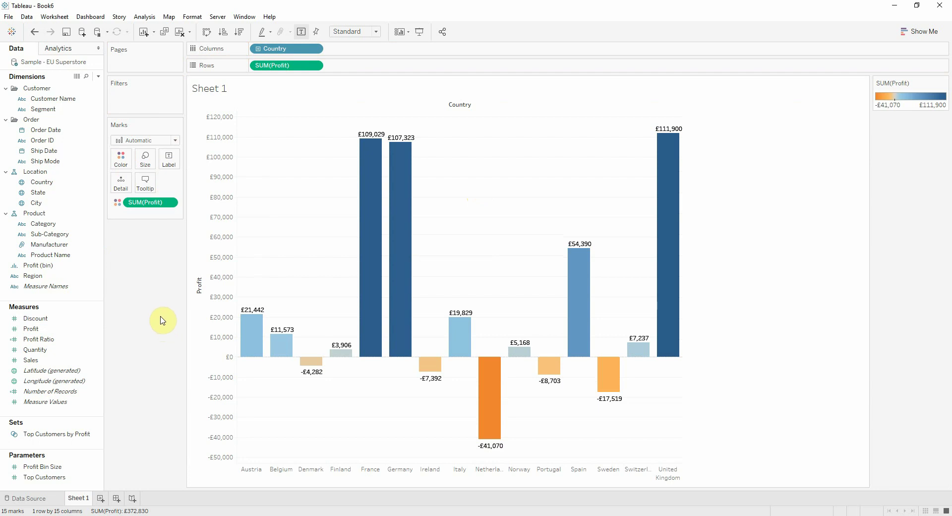
Rename the sheet to 'Barchart'.
double_click(80, 499)
type("Bar")
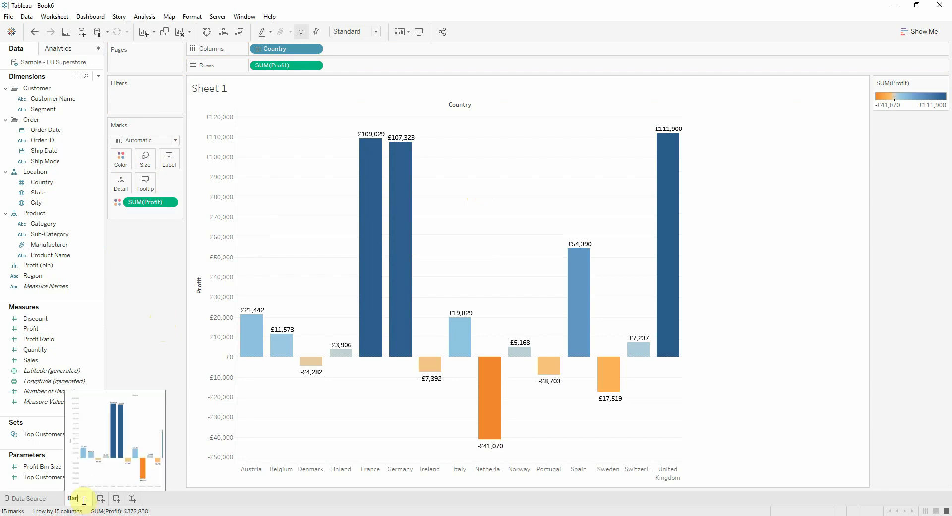
type("chart")
key("Return")
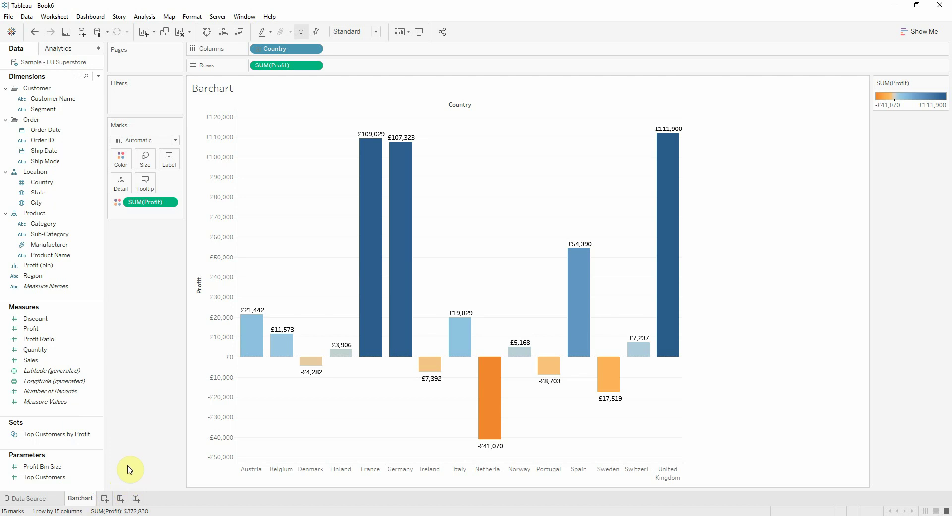
On a new worksheet, put Category on Rows and test drilling down to Product Name and back.
left_click(102, 499)
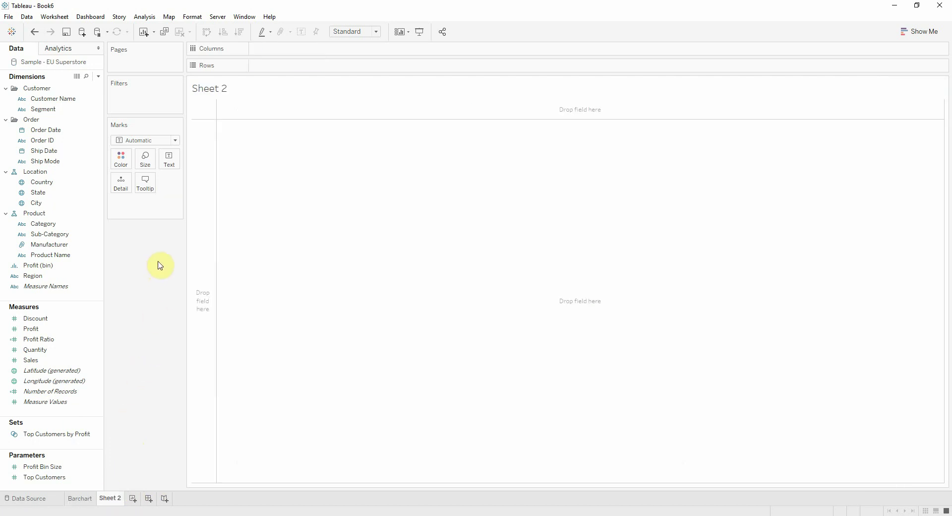
left_click(95, 214)
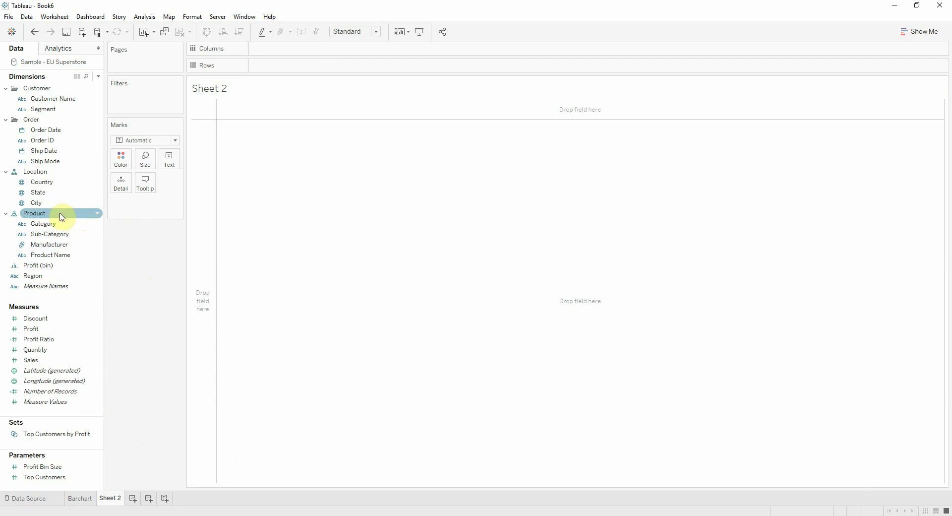
left_click_drag(40, 222, 291, 70)
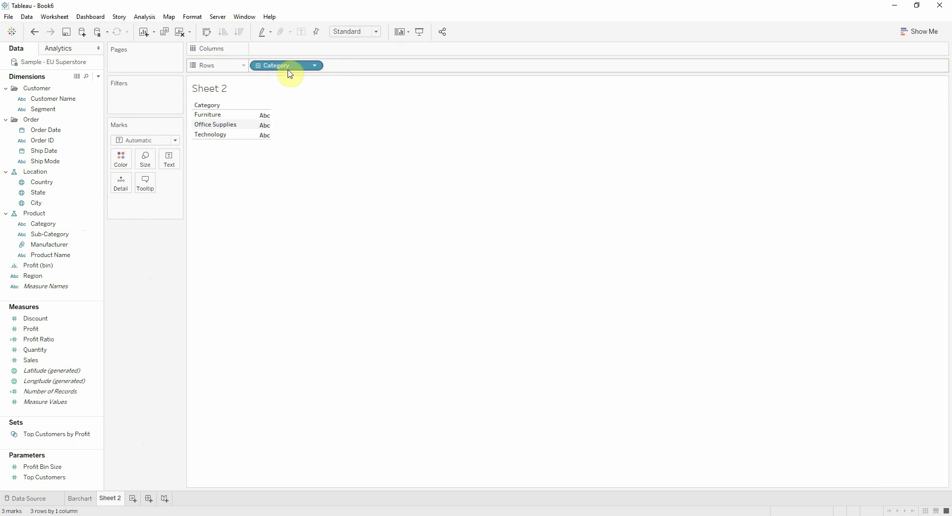
left_click(258, 65)
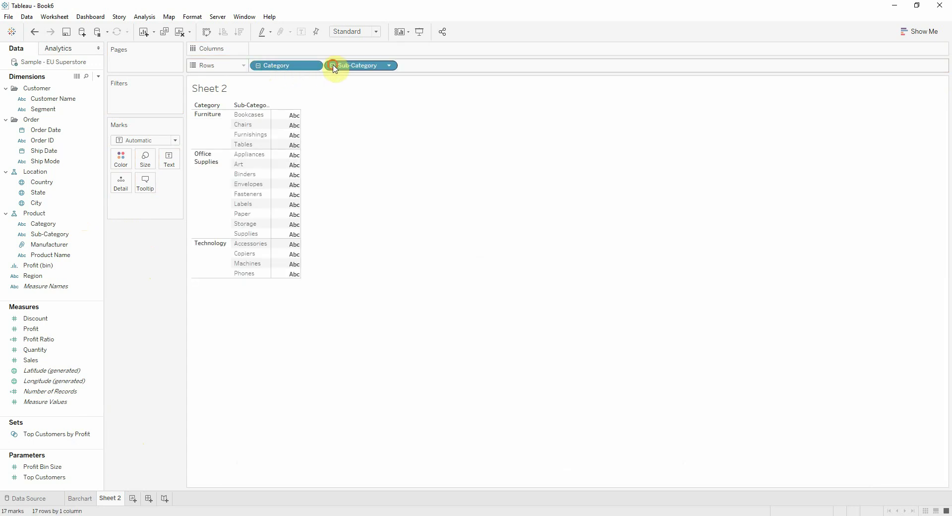
left_click(333, 66)
left_click(408, 66)
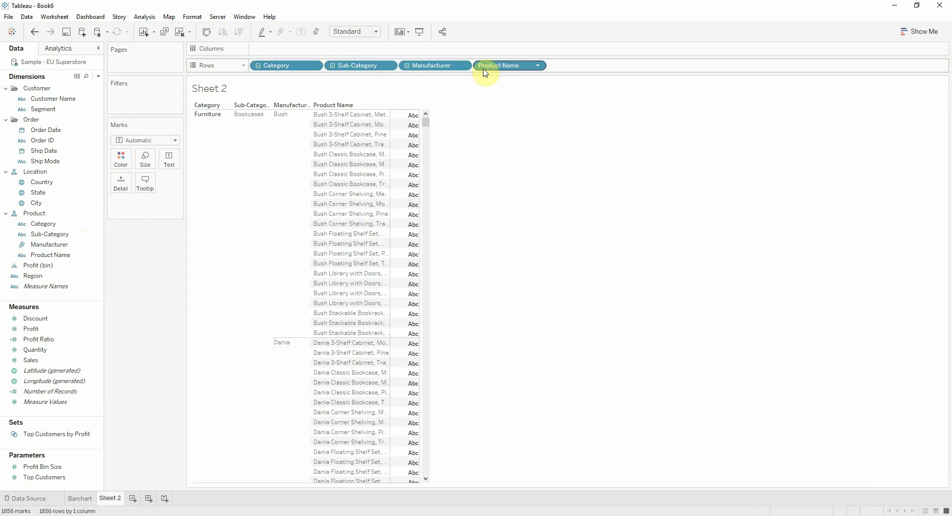
left_click(258, 66)
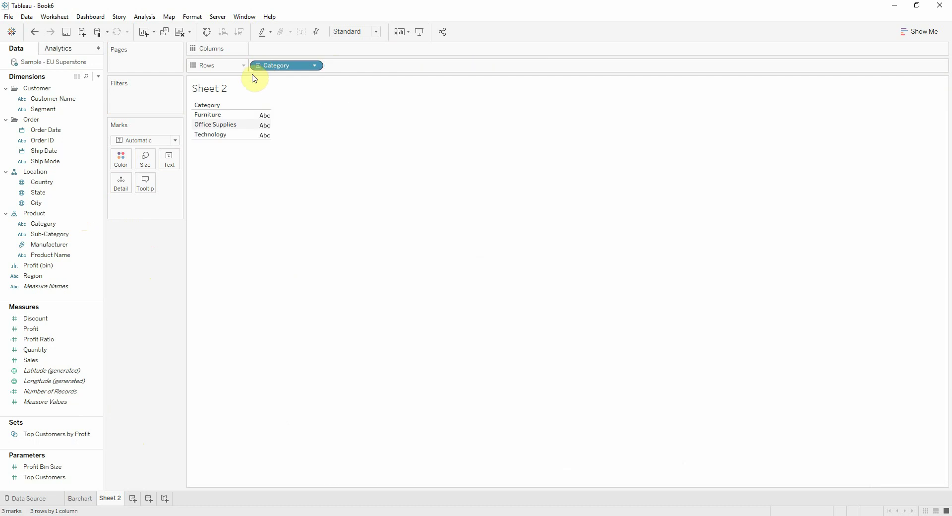
Show Profit as colour-coded square marks by Category and Sub-Category.
left_click_drag(65, 328, 169, 161)
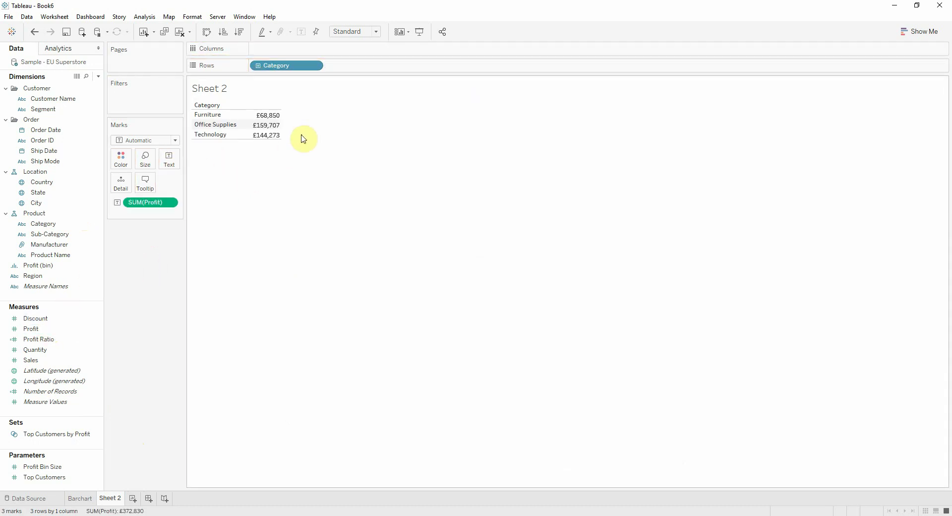
left_click(258, 67)
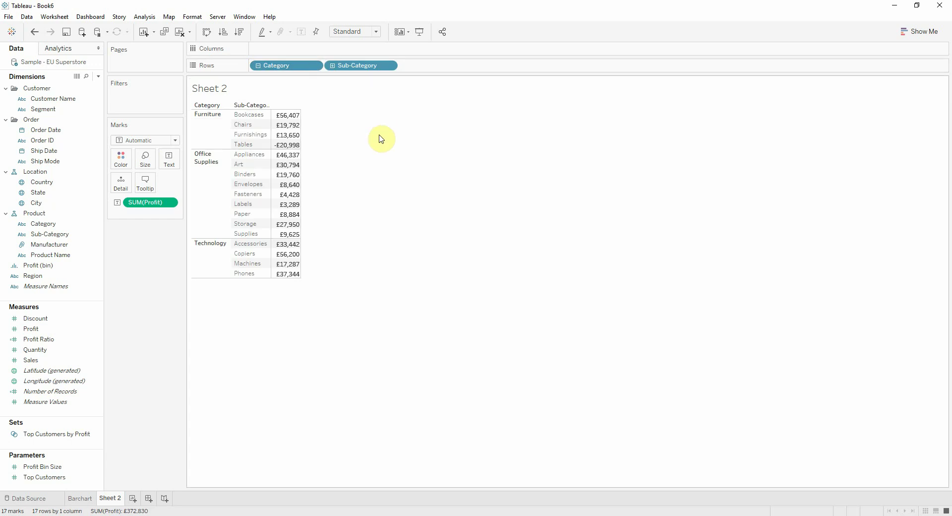
left_click_drag(45, 330, 124, 159)
left_click(175, 143)
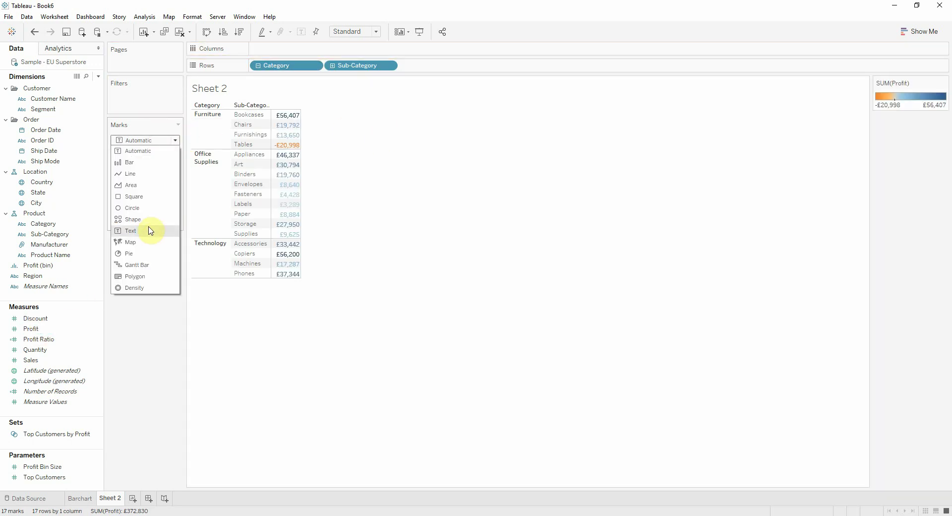
left_click(143, 195)
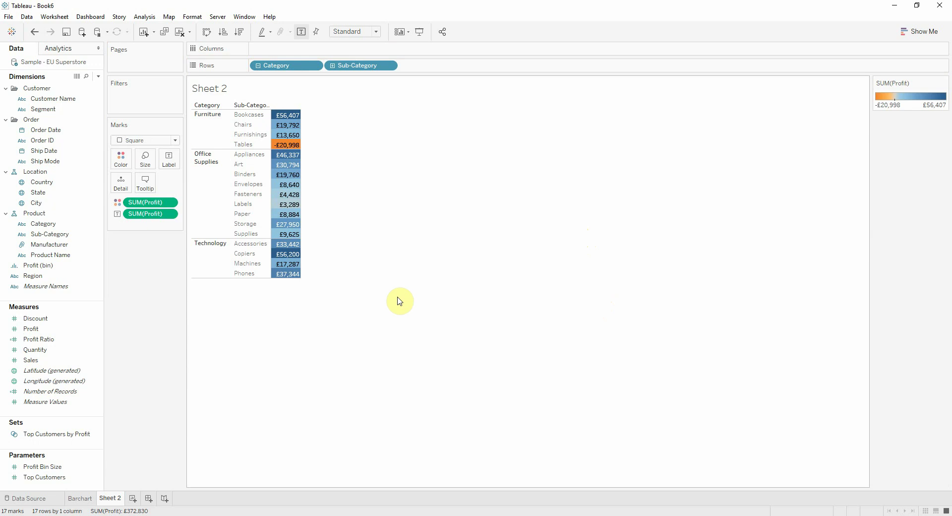
Rename the sheet to 'List of Profit per category'.
double_click(117, 499)
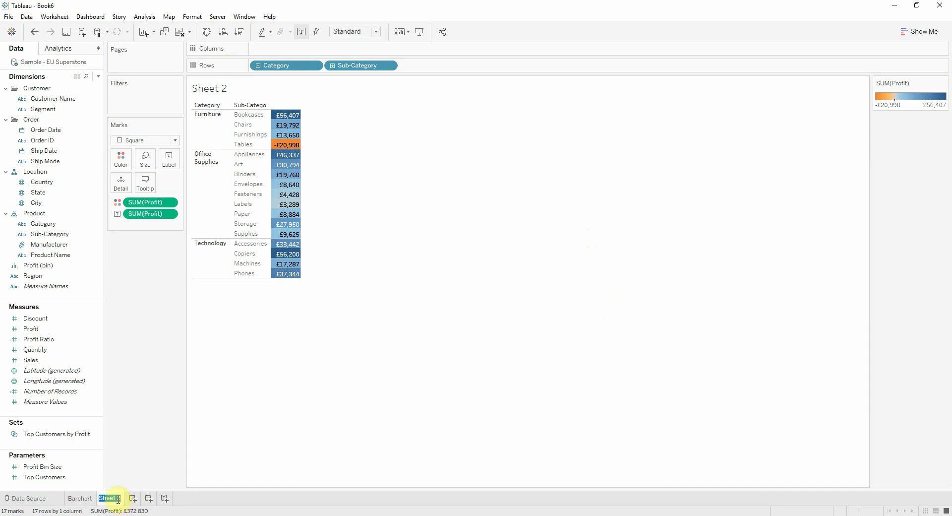
type("List of Profit")
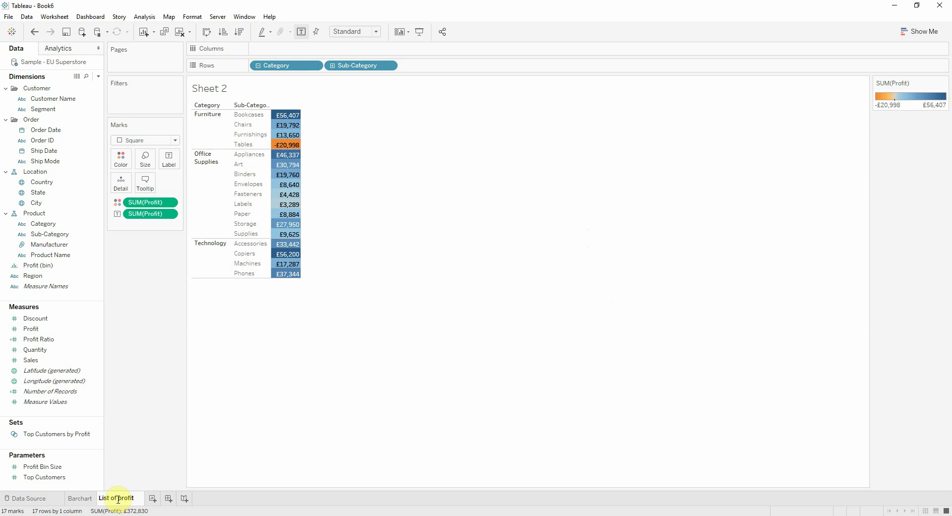
type(" per categor")
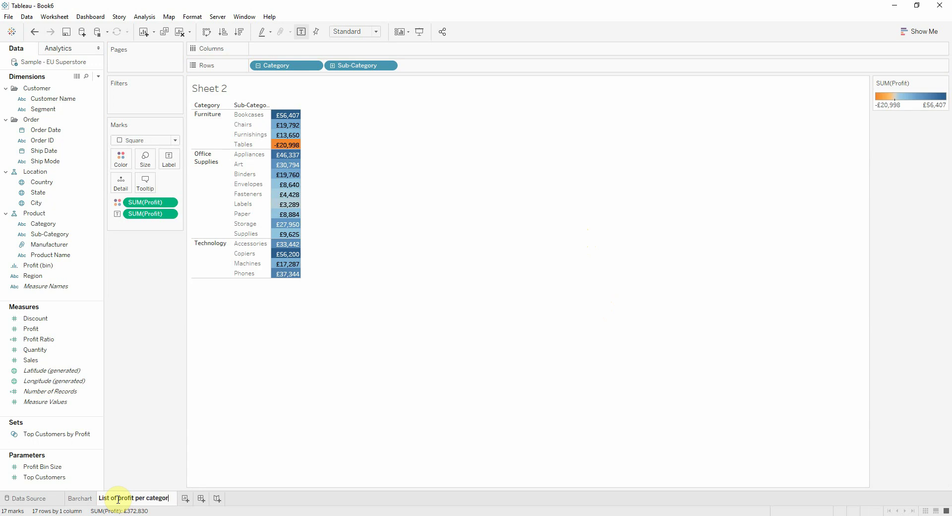
type("y")
key("Return")
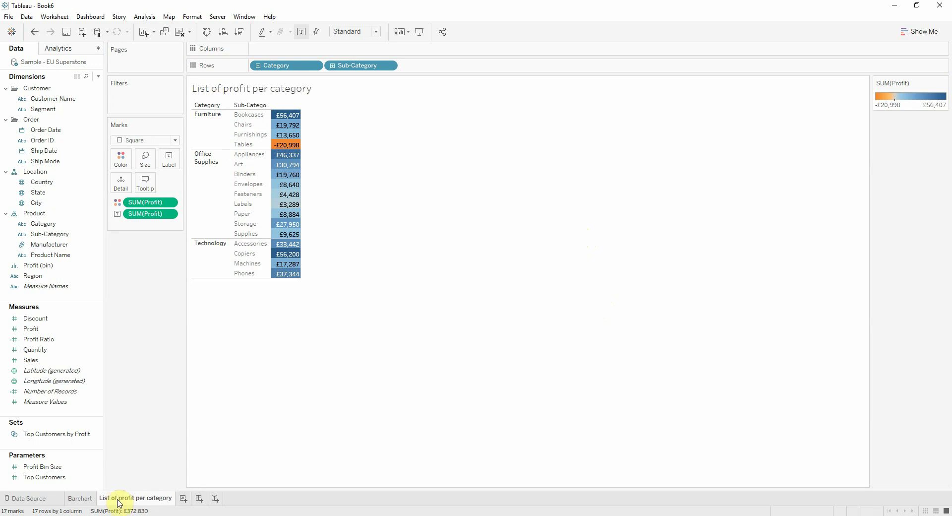
Create a new dashboard containing a Vertical container and a Blank object.
left_click(200, 500)
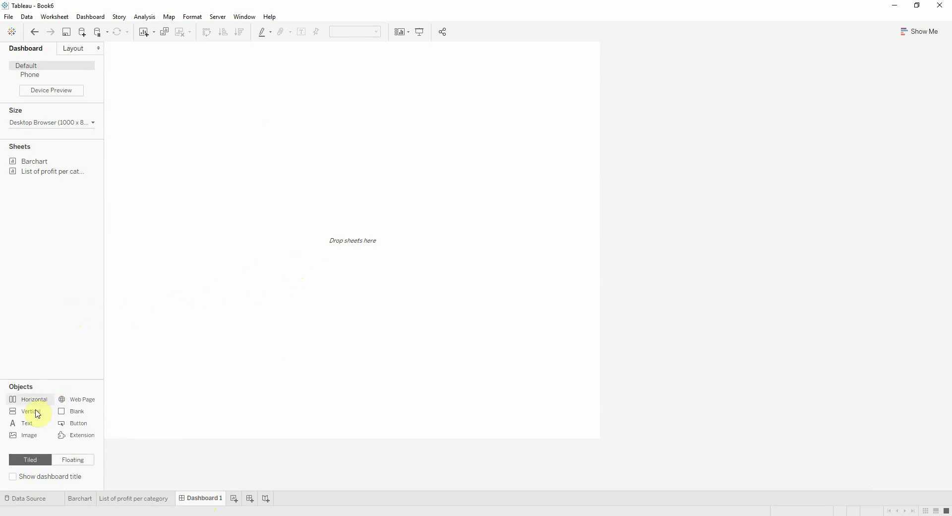
left_click_drag(28, 412, 287, 291)
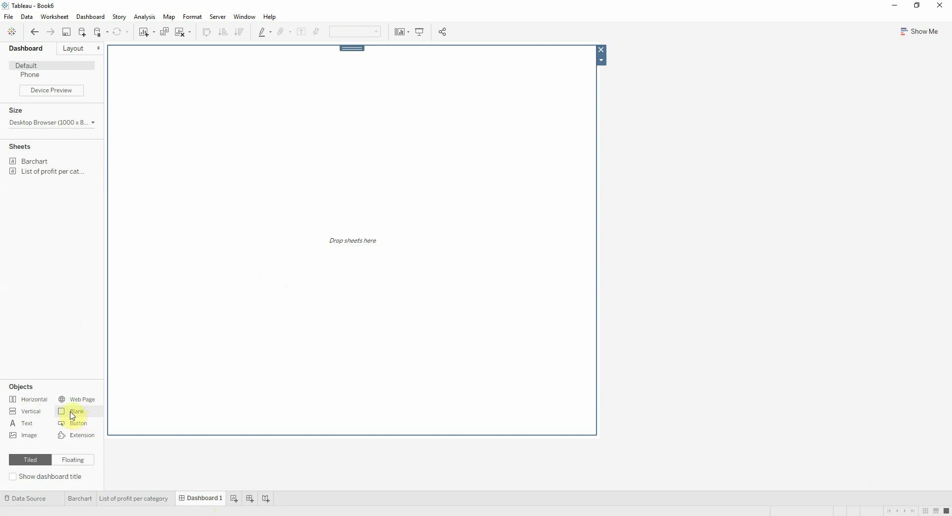
left_click_drag(73, 416, 312, 285)
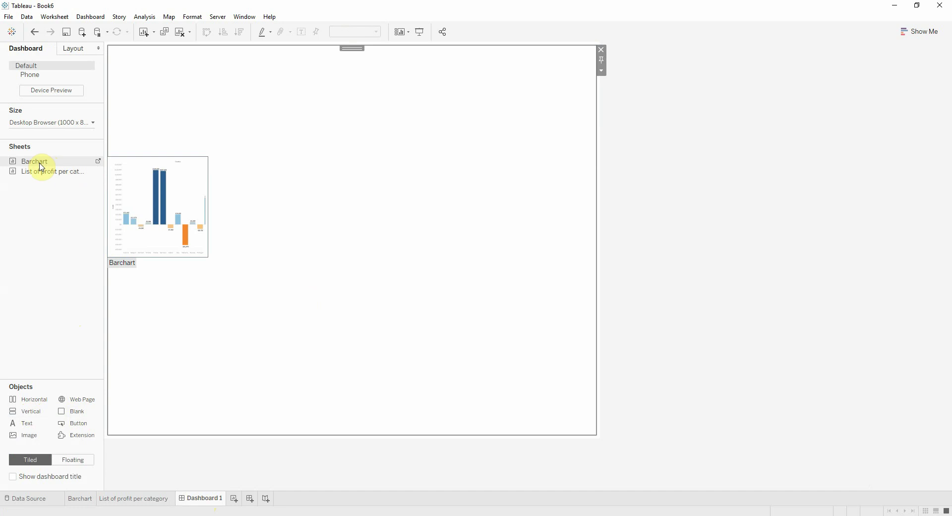
Place the Barchart sheet on top and the profit list sheet beneath it.
left_click_drag(24, 166, 361, 79)
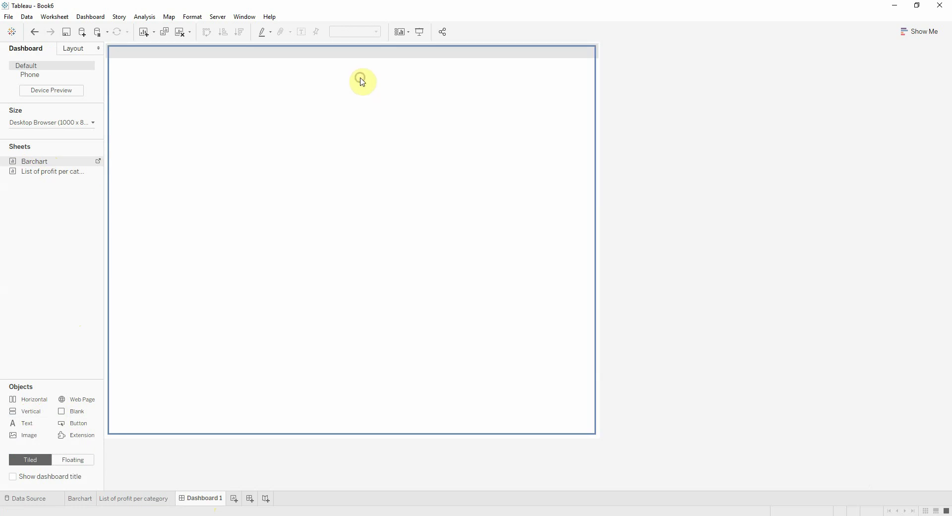
mouse_move(35, 175)
left_click_drag(34, 175, 308, 293)
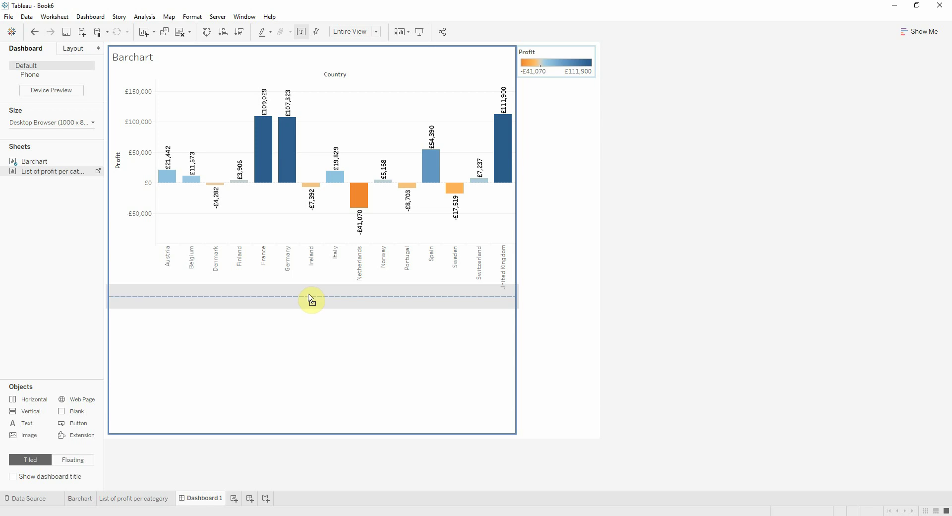
left_click_drag(311, 298, 365, 268)
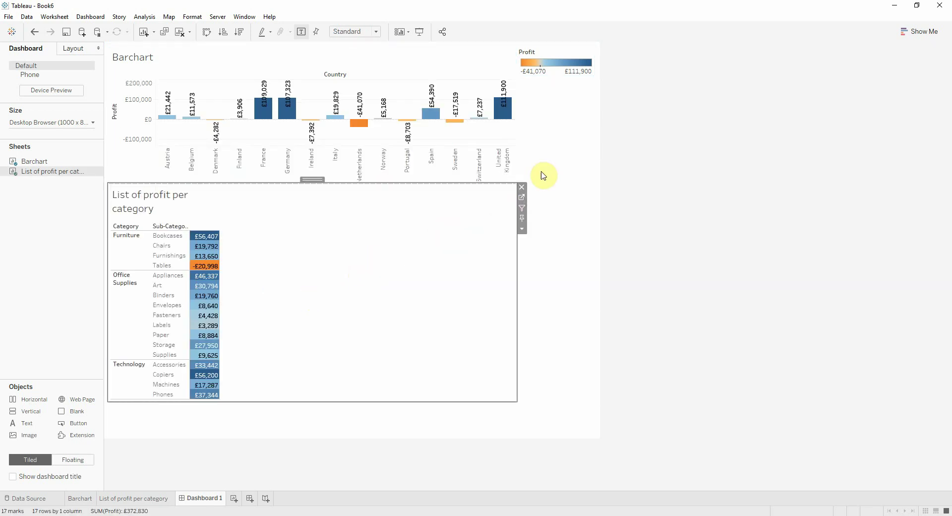
Delete the Profit colour legend along with its container from Dashboard 1.
left_click(563, 147)
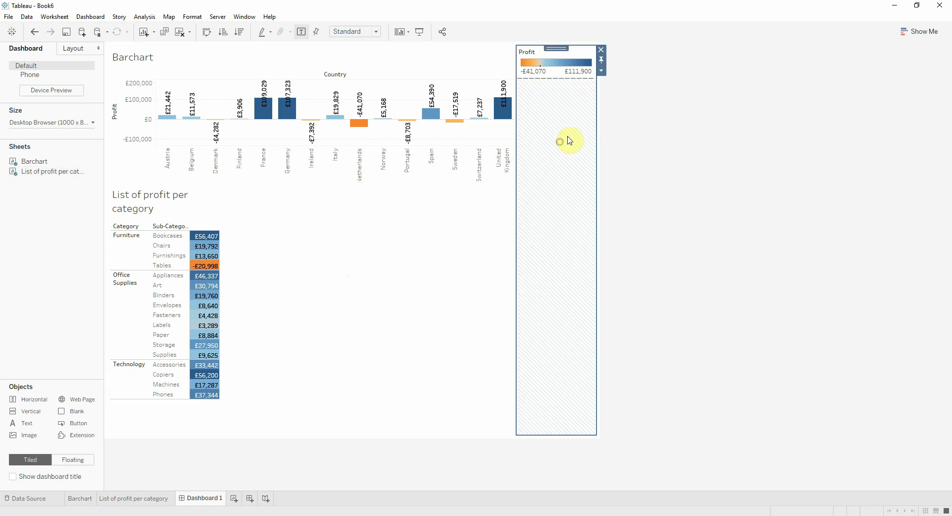
left_click(603, 50)
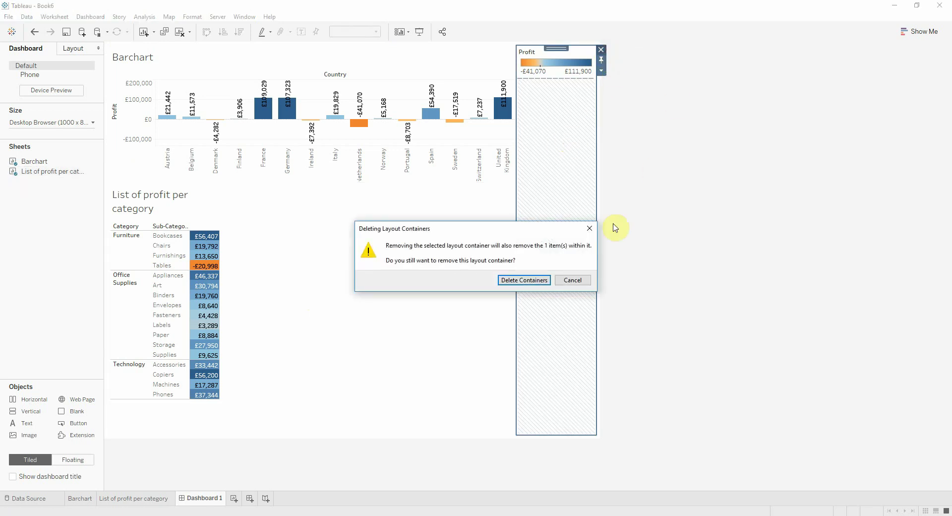
left_click(537, 280)
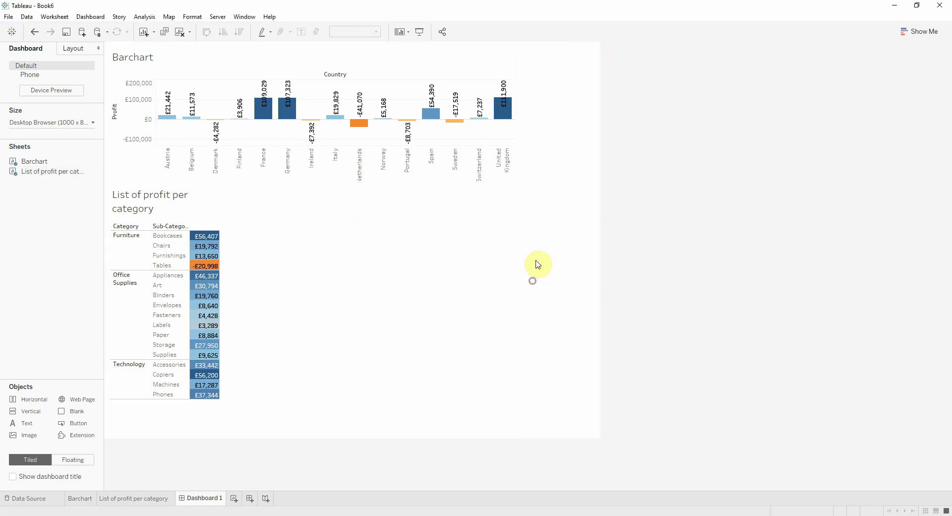
left_click(449, 250)
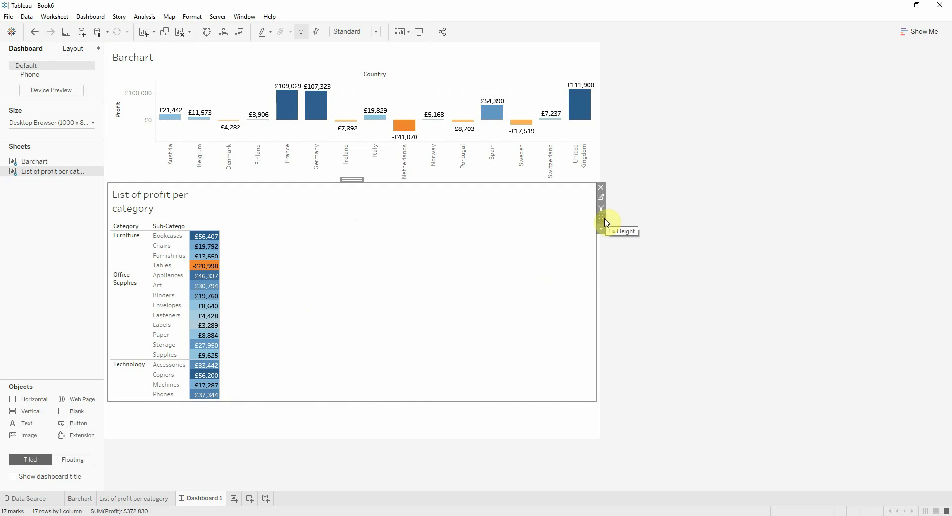
Set the profit list sheet to Fit Width.
left_click(602, 230)
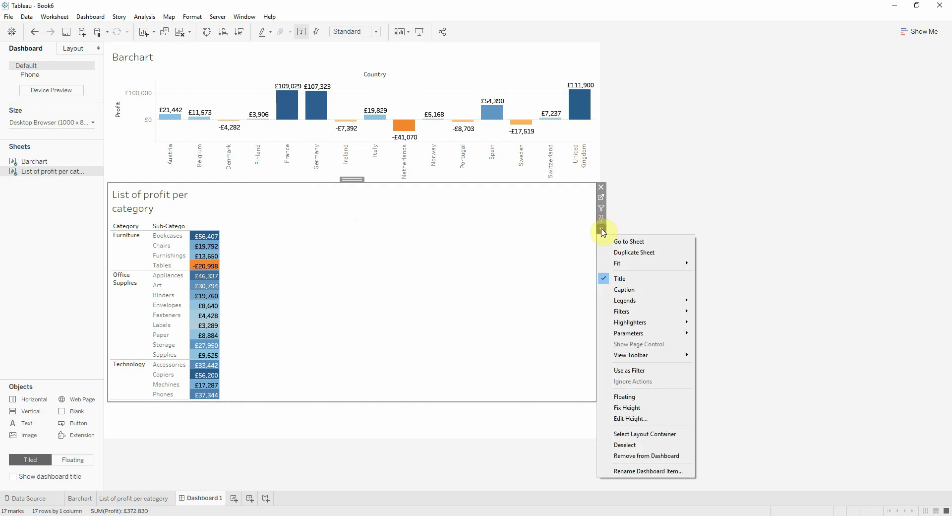
mouse_move(627, 262)
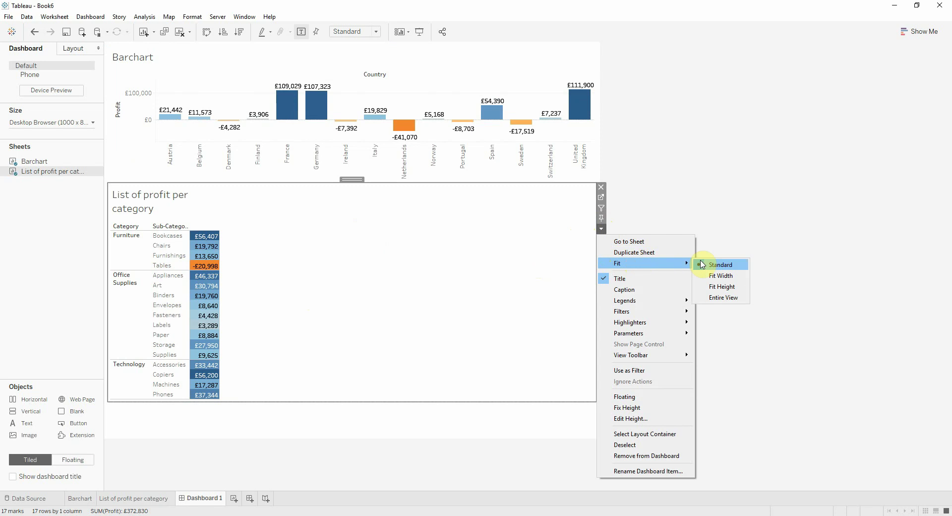
left_click(725, 275)
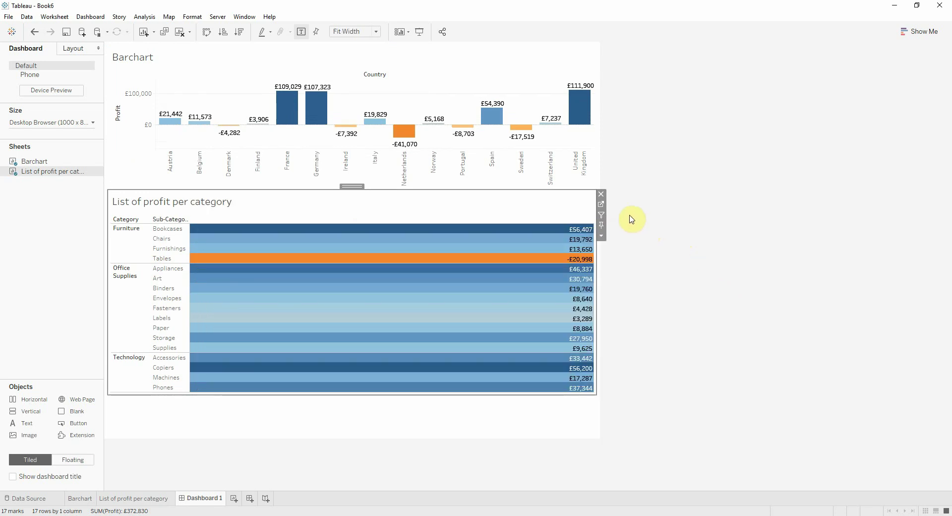
Remove the empty tiled area below the profit table.
left_click(649, 351)
left_click(570, 425)
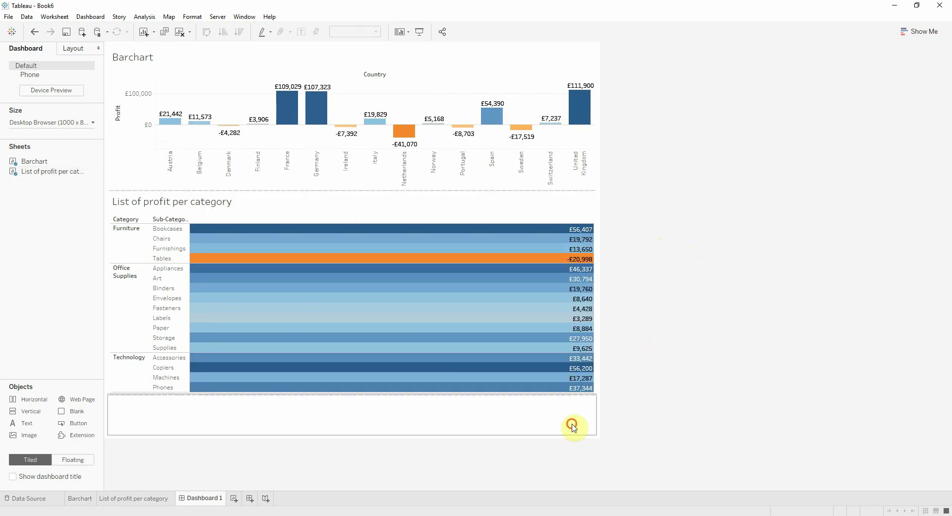
left_click(602, 398)
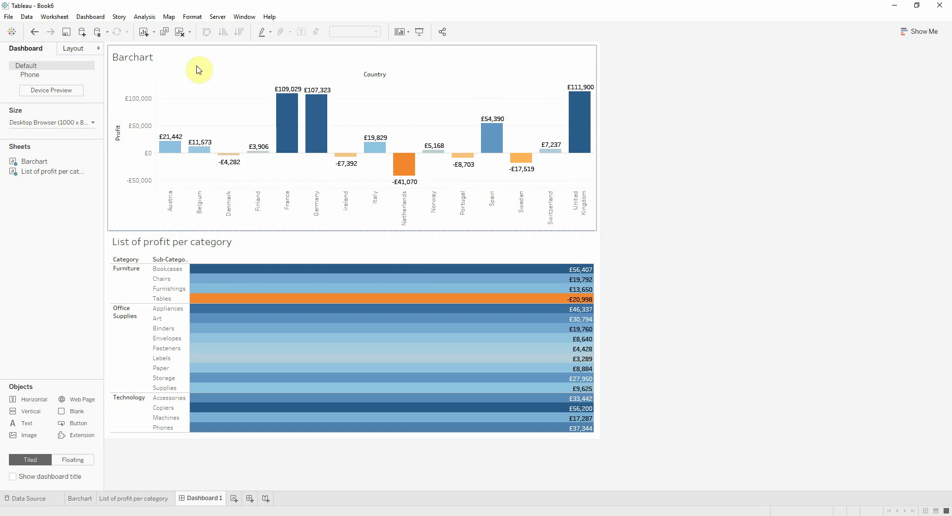
Hide the Barchart title and the List of profit per category title.
right_click(131, 58)
left_click(166, 88)
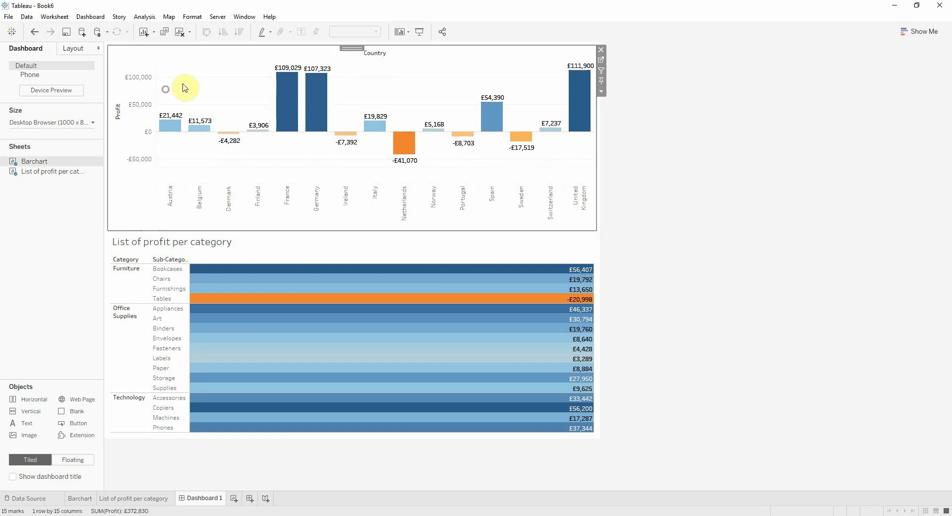
right_click(165, 246)
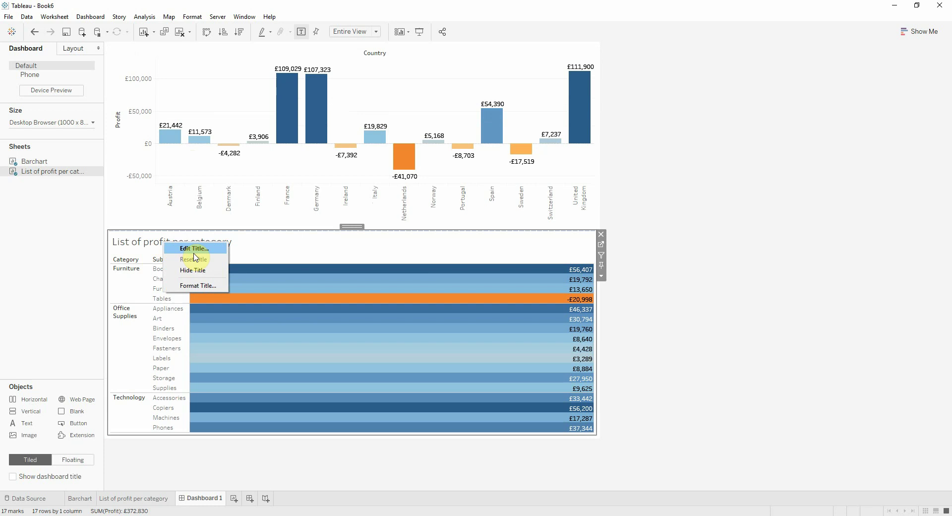
left_click(200, 275)
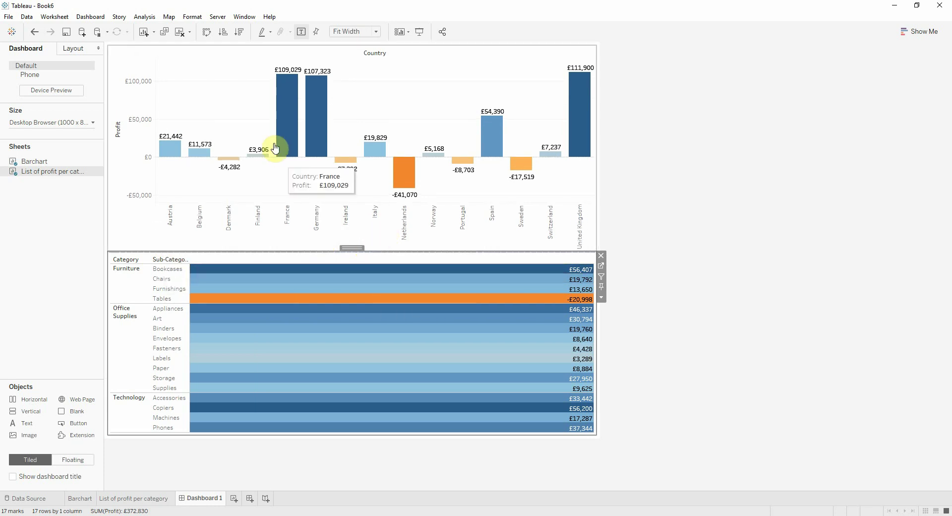
In the Layout item hierarchy, move the Vertical container directly under Tiled, replacing Horizontal.
left_click(77, 53)
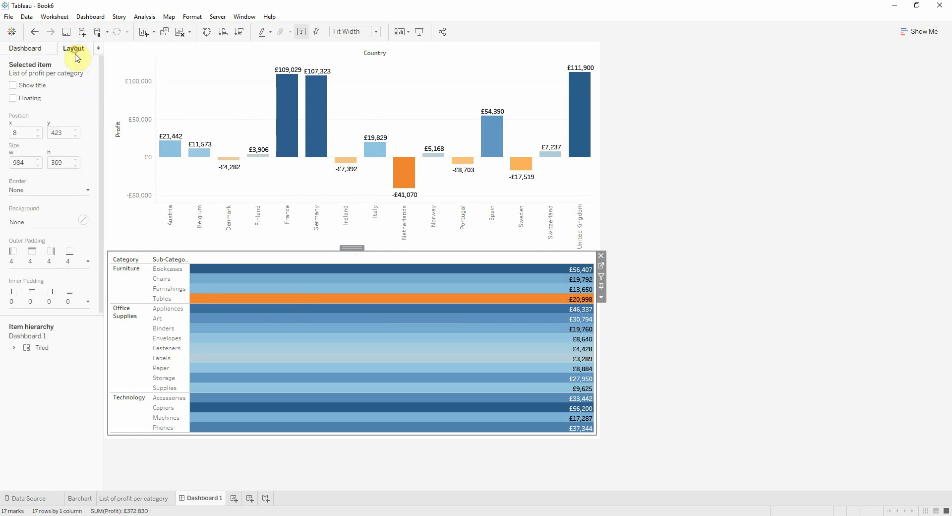
left_click(13, 348)
left_click(24, 359)
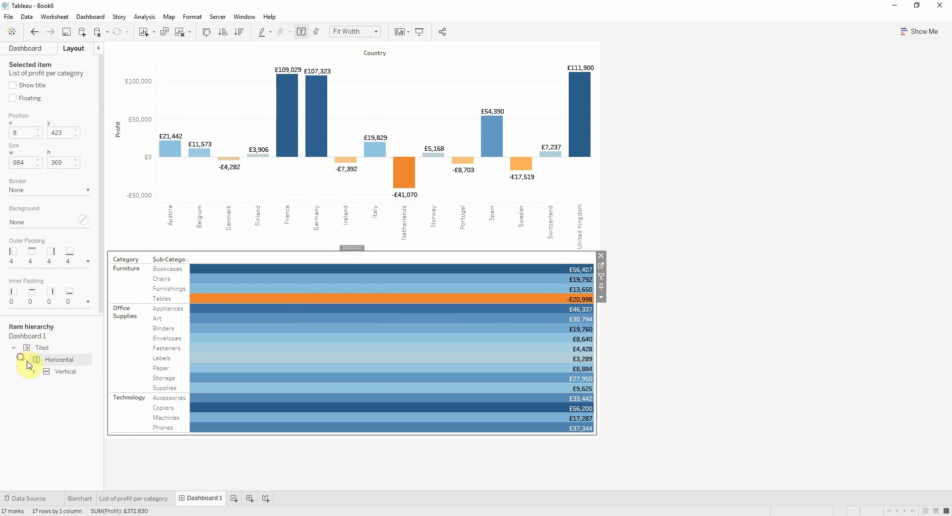
left_click(33, 371)
left_click(72, 372)
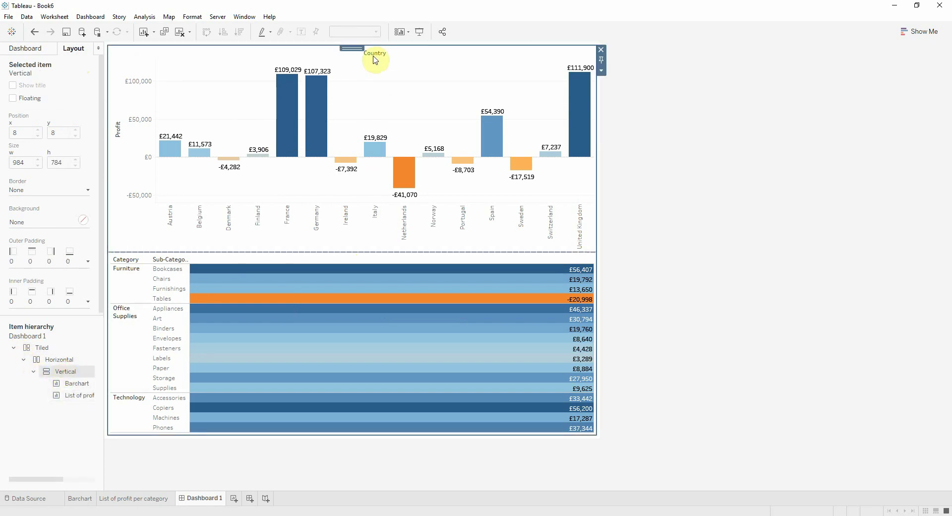
mouse_move(359, 48)
left_mouse_down()
mouse_move(366, 132)
mouse_move(346, 46)
left_mouse_up()
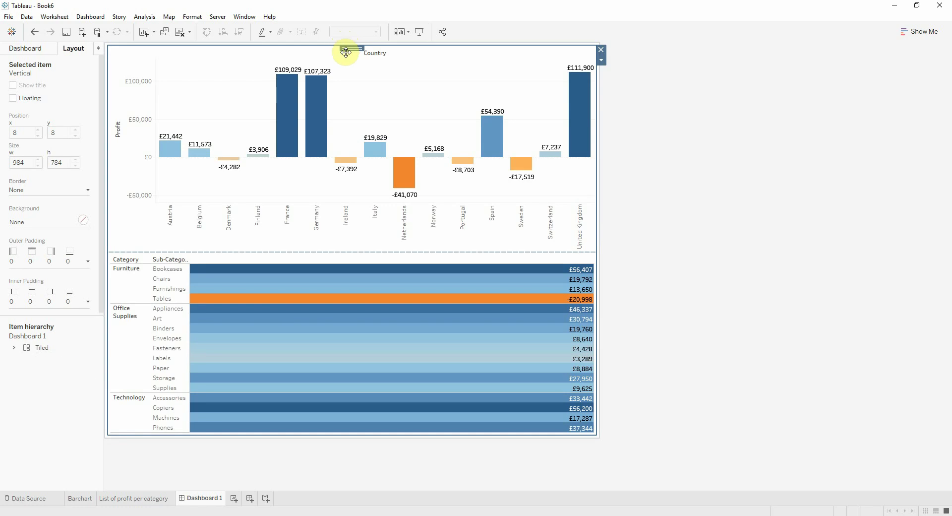
left_click(14, 348)
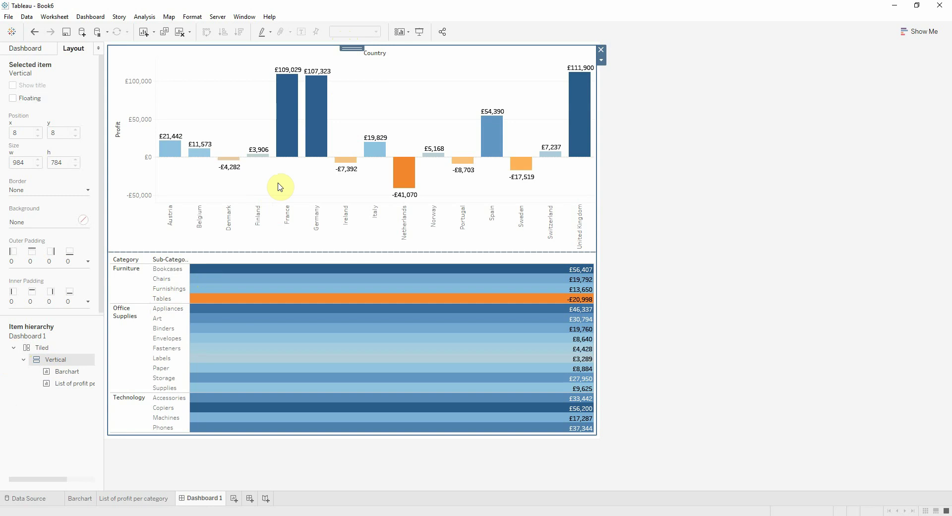
mouse_move(347, 171)
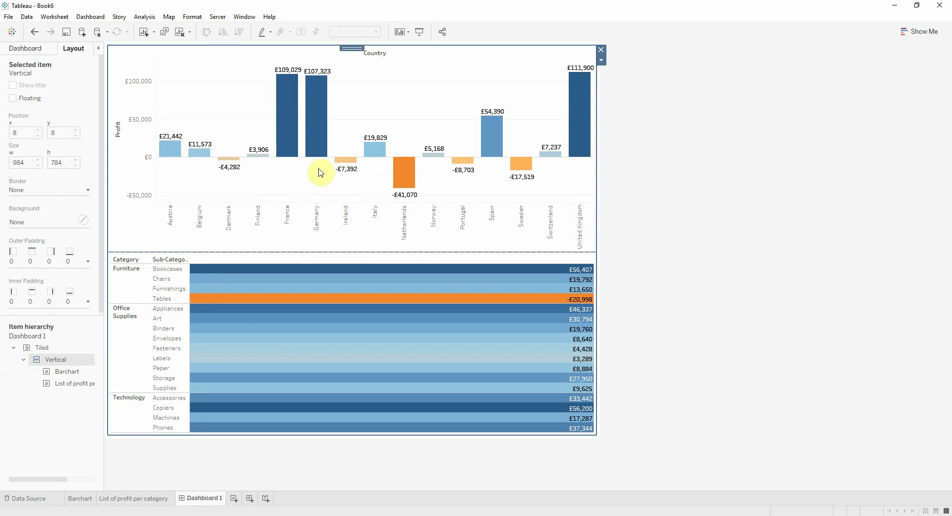
Add a new Filter action through Dashboard > Actions.
left_click(90, 17)
left_click(104, 144)
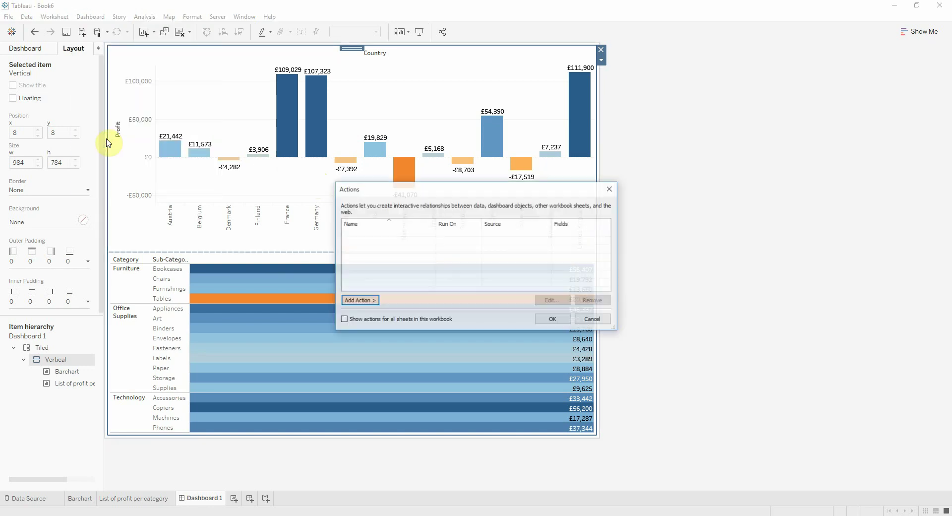
left_click(358, 300)
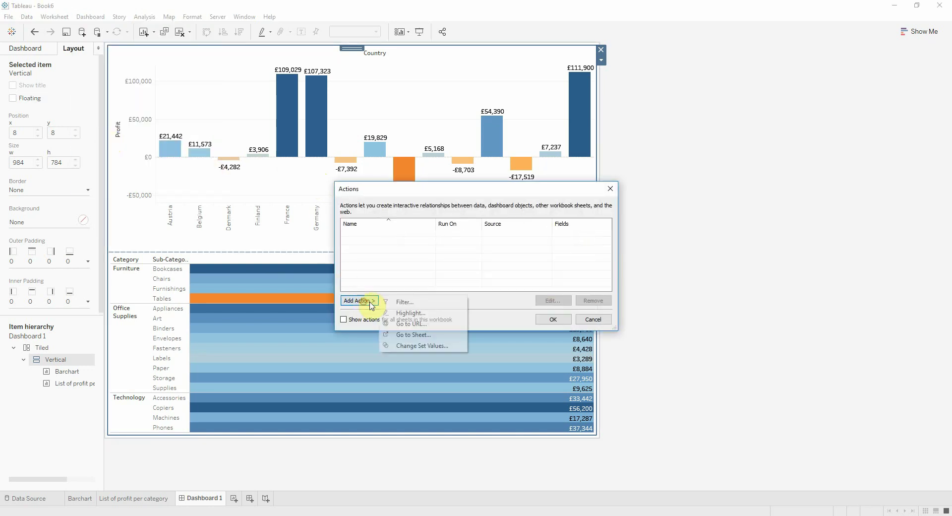
left_click(416, 300)
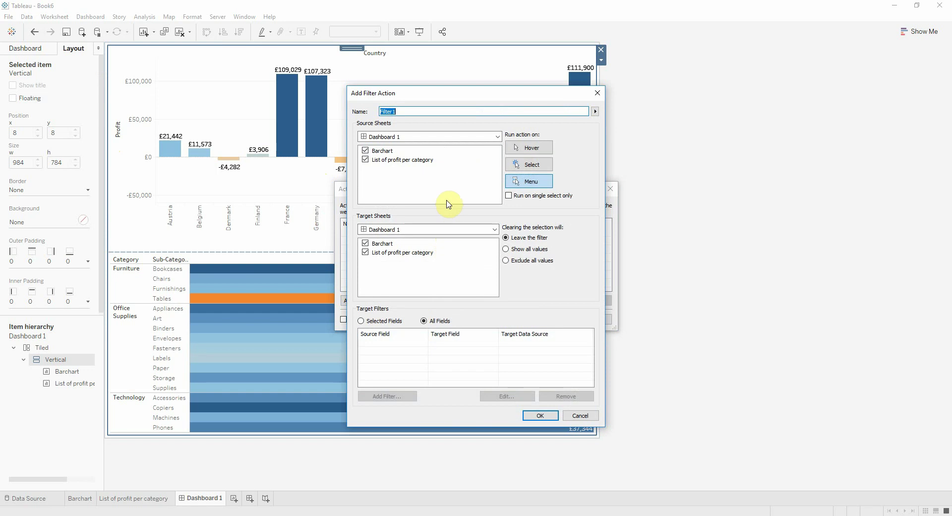
Use only Barchart as source, run on Select, exclude all values when cleared.
left_click(387, 162)
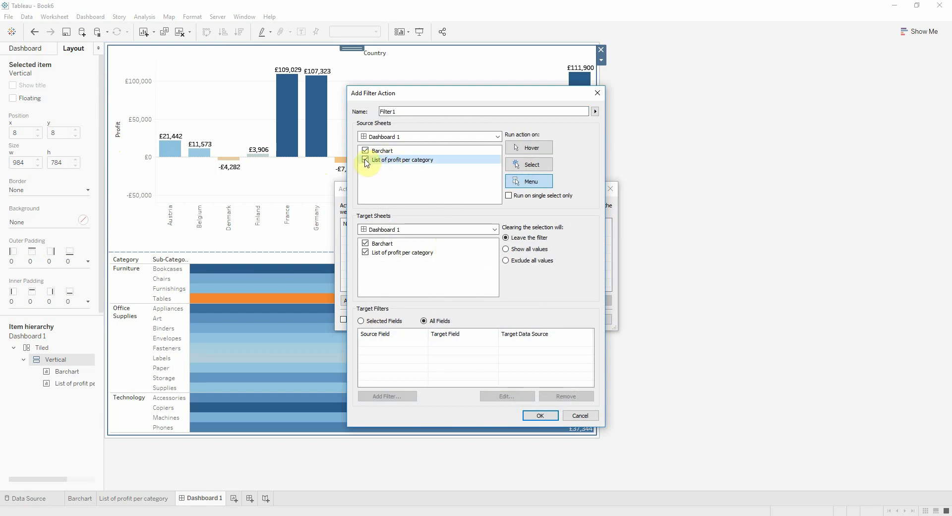
left_click(366, 159)
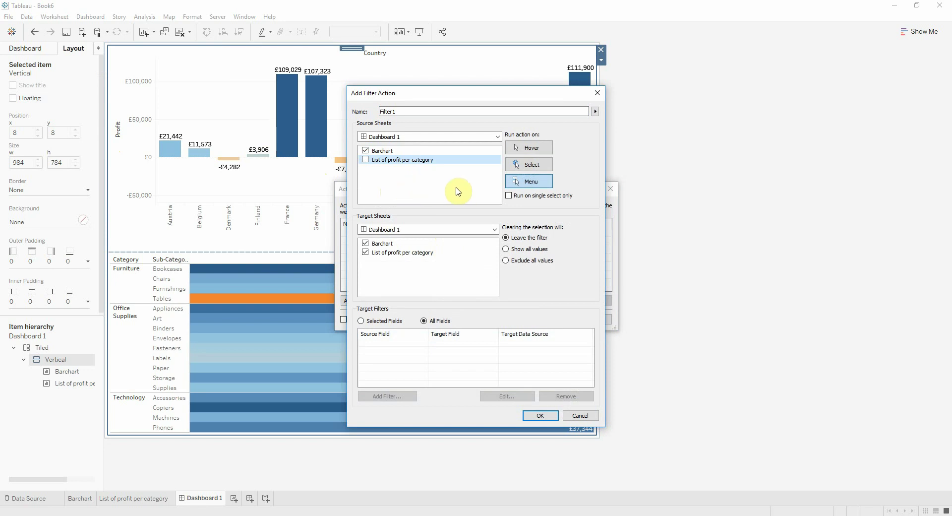
left_click(519, 166)
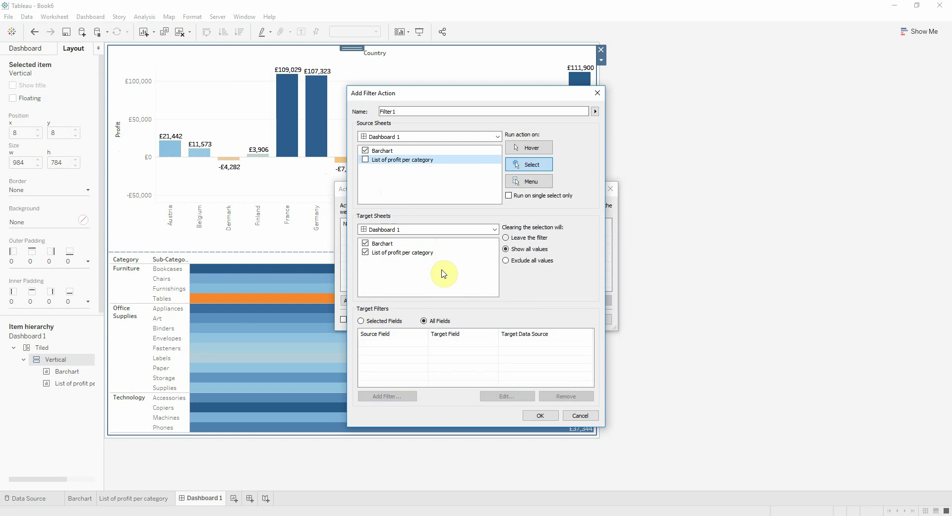
left_click(525, 259)
left_click(541, 415)
left_click(553, 319)
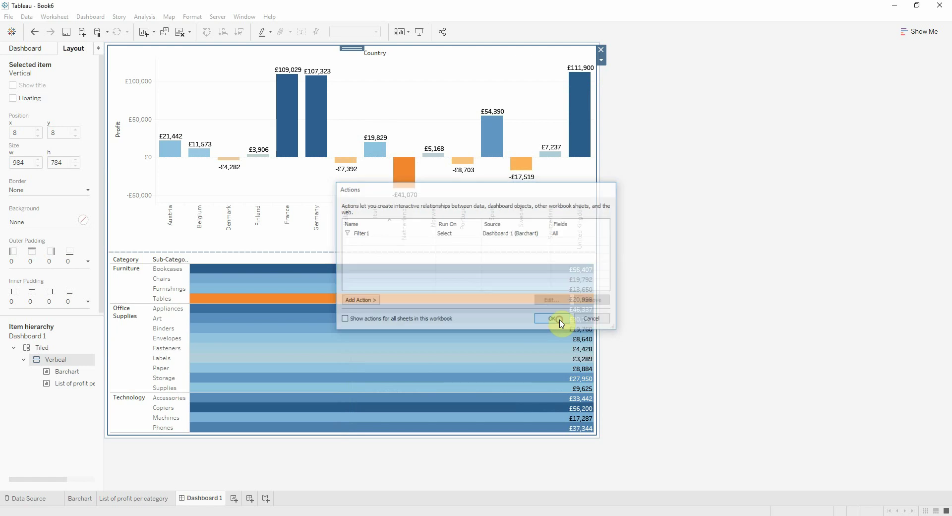
Select United Kingdom and drill the profit list to Product Name and back.
left_click(581, 149)
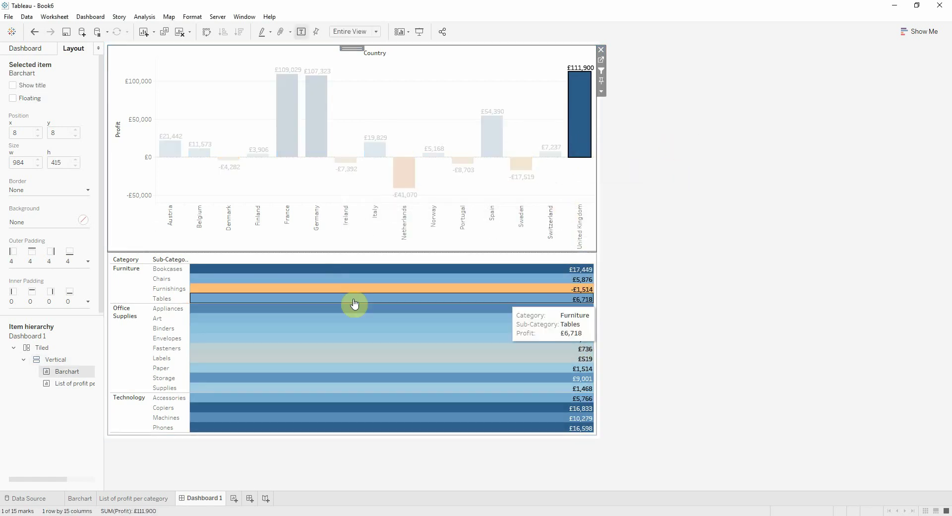
left_click(170, 261)
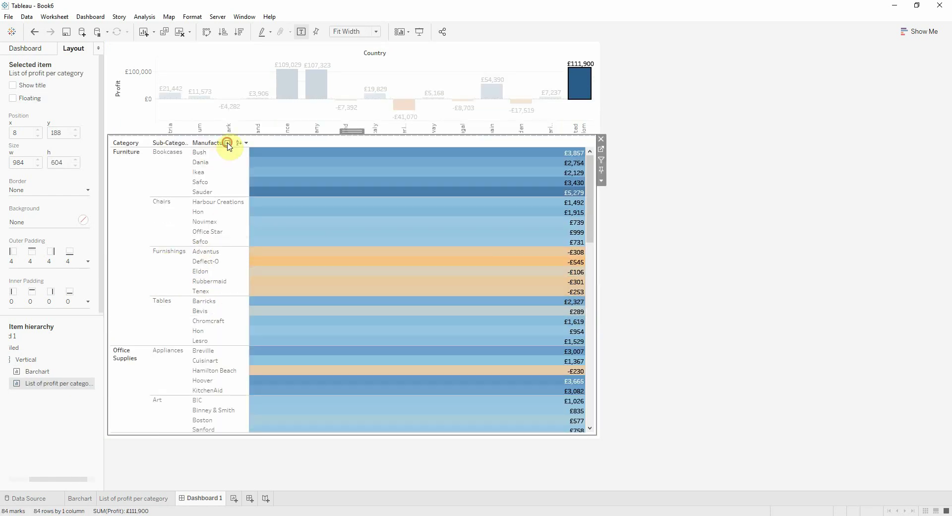
left_click(228, 144)
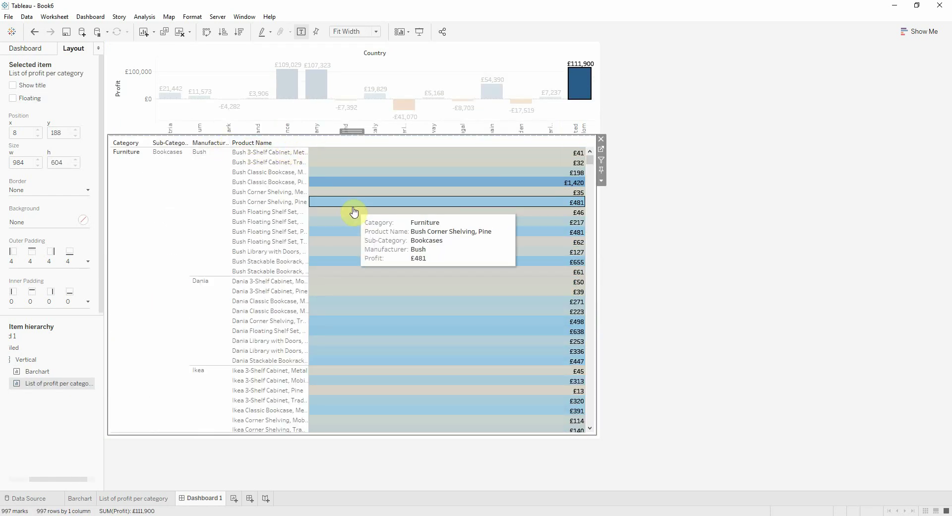
left_click(173, 143)
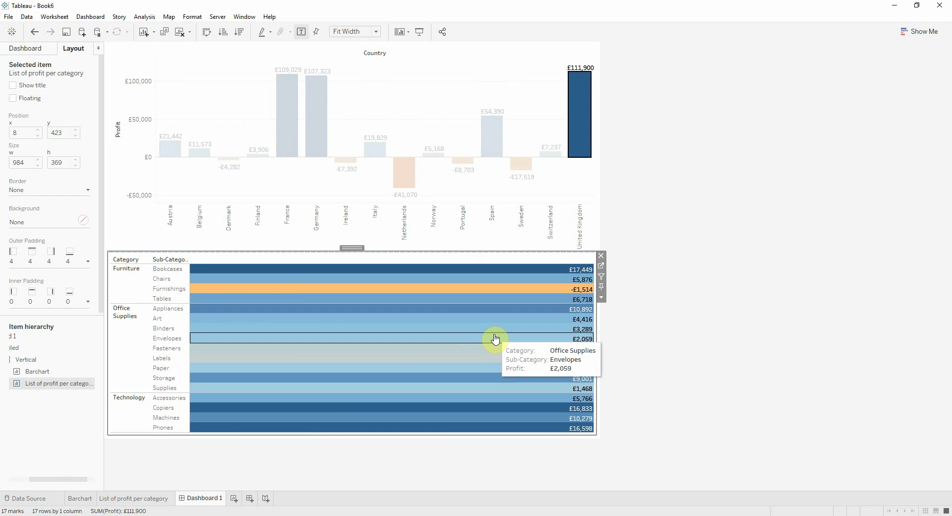
Select Netherlands and drill the profit list to Product Name and back to Sub-Category.
left_click(405, 176)
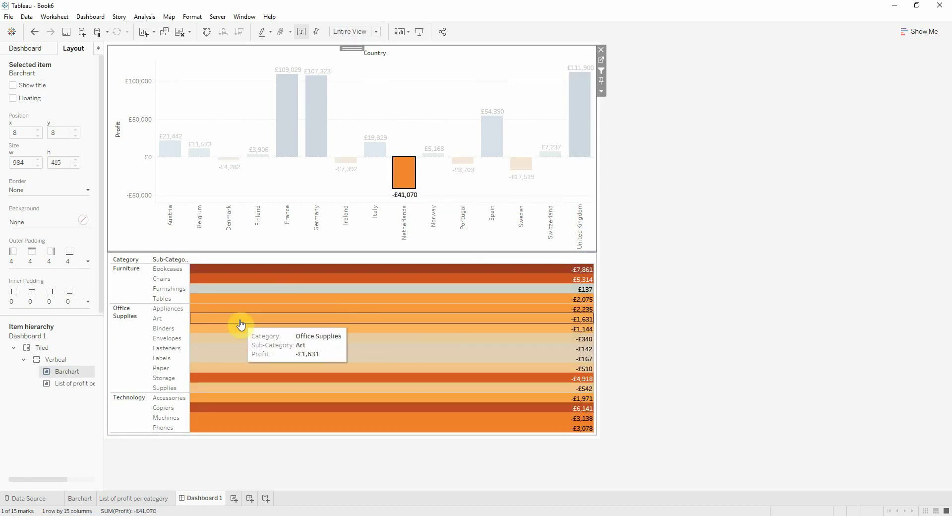
left_click(172, 263)
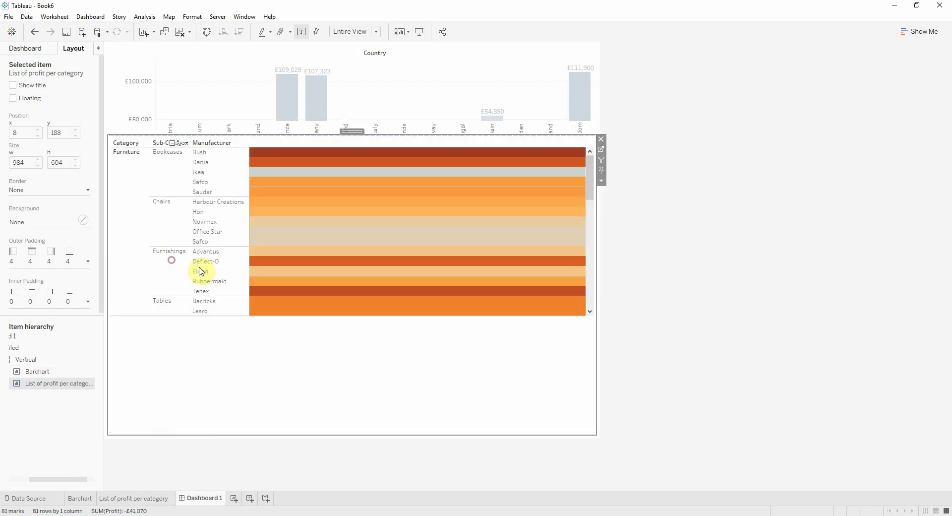
left_click(227, 143)
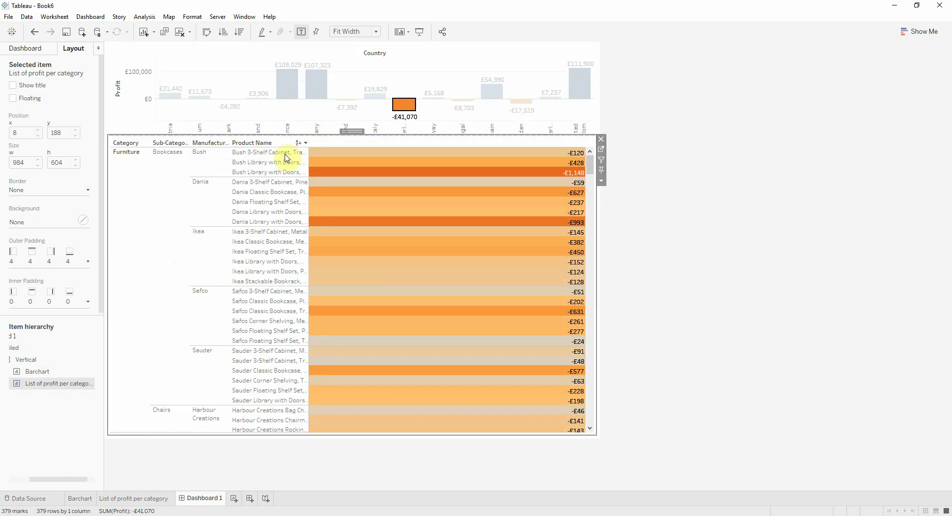
left_click(173, 145)
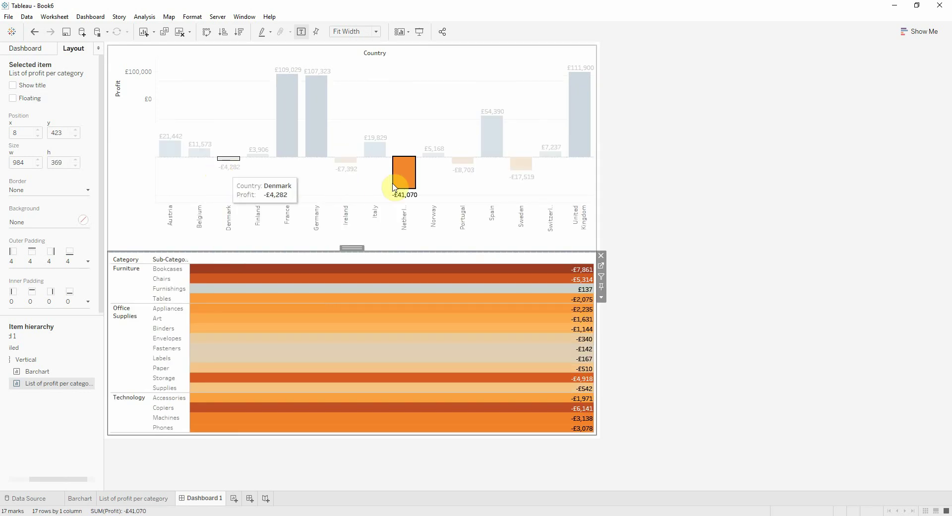
mouse_move(403, 178)
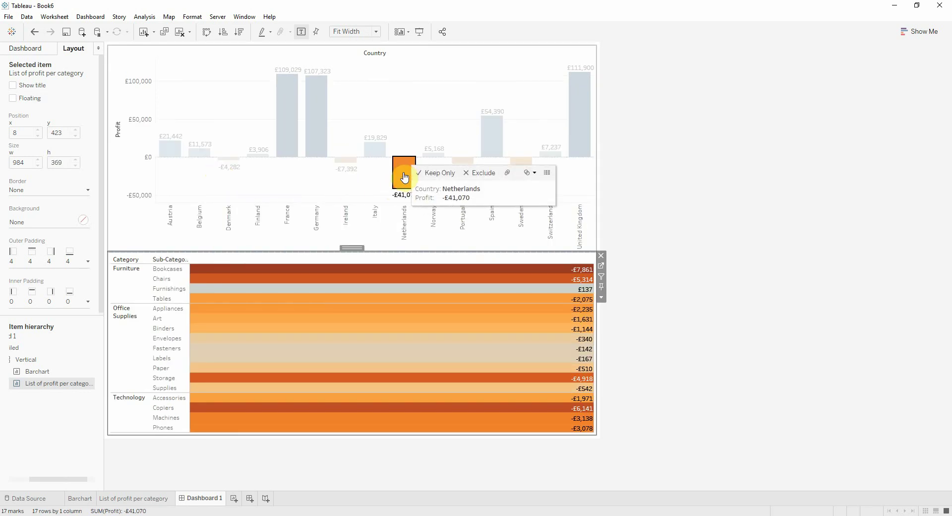
left_click(403, 177)
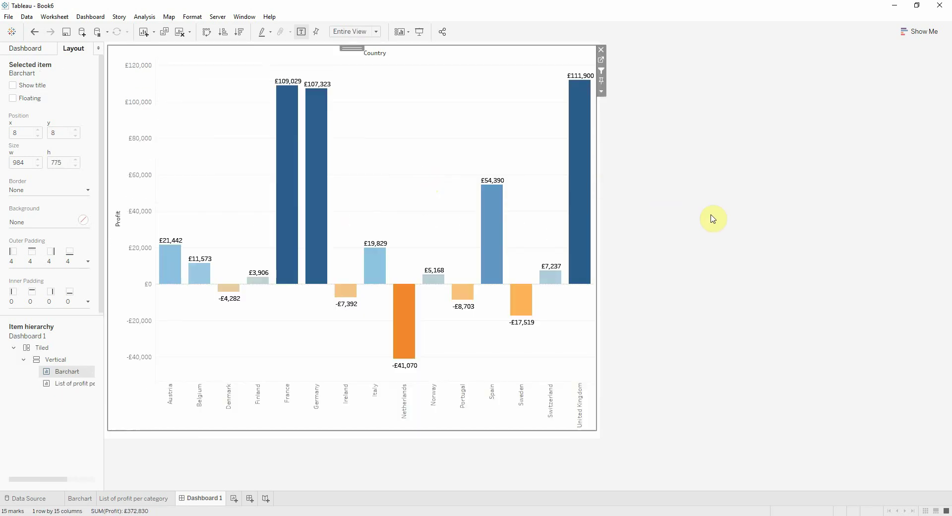